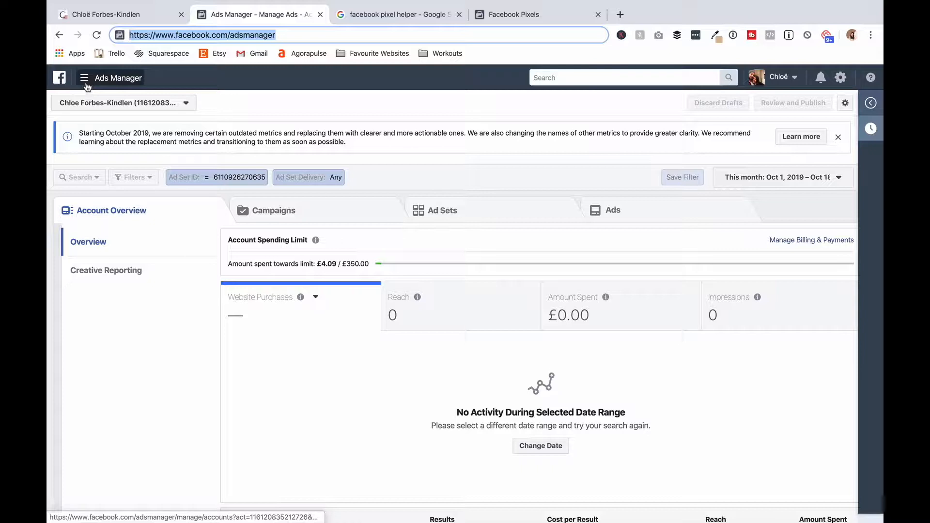
Go from Ads Manager to the Pixels section of Events Manager and open the Default Pixel's overview
{"action": "left_click", "coordinate": [86, 84]}
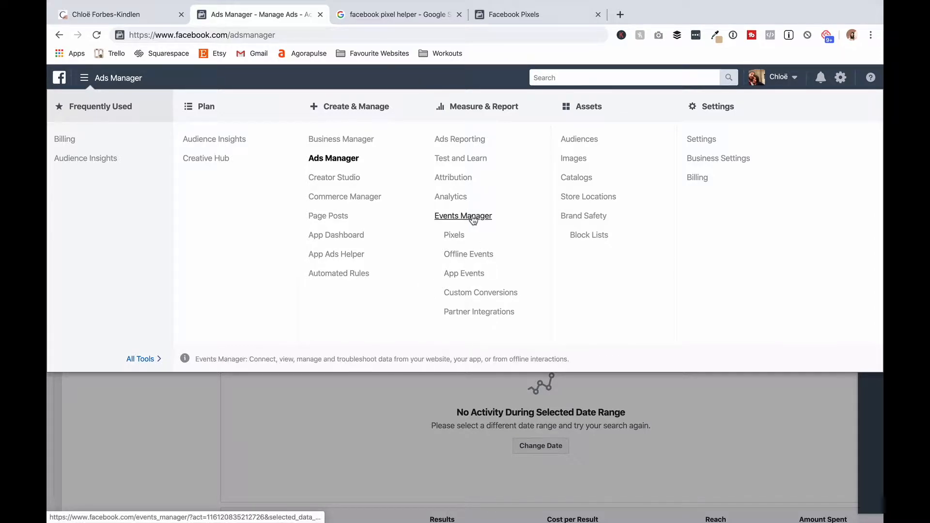
{"action": "left_click", "coordinate": [460, 238]}
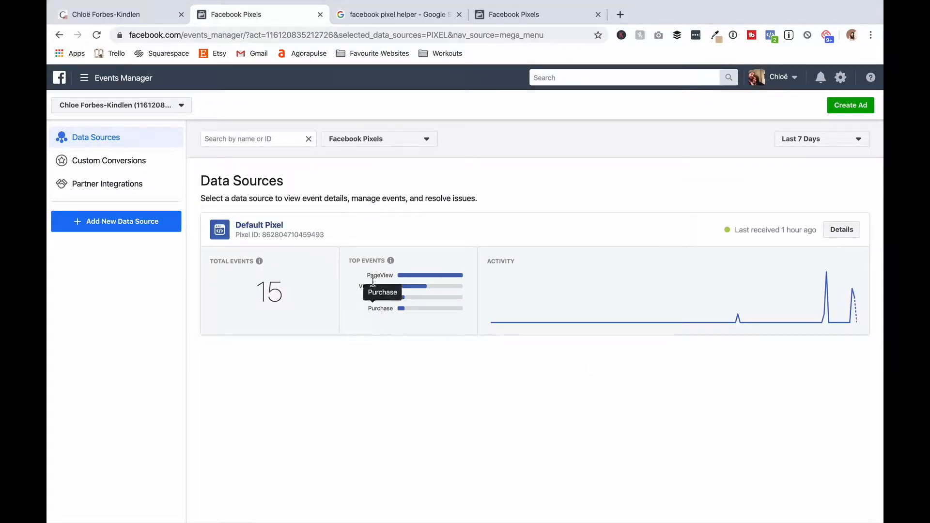
{"action": "left_click", "coordinate": [267, 227]}
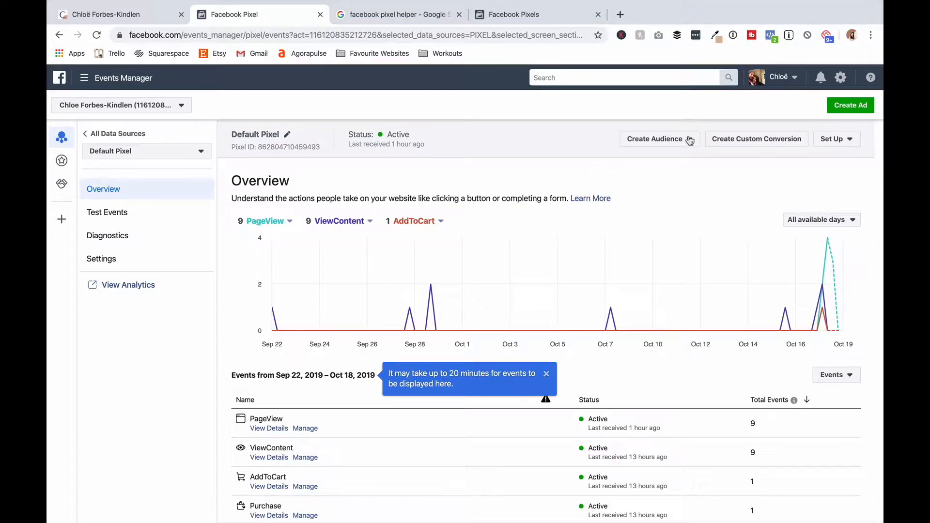
Start installing the Default Pixel through a partner integration, choosing Squarespace as the partner
{"action": "left_click", "coordinate": [851, 141]}
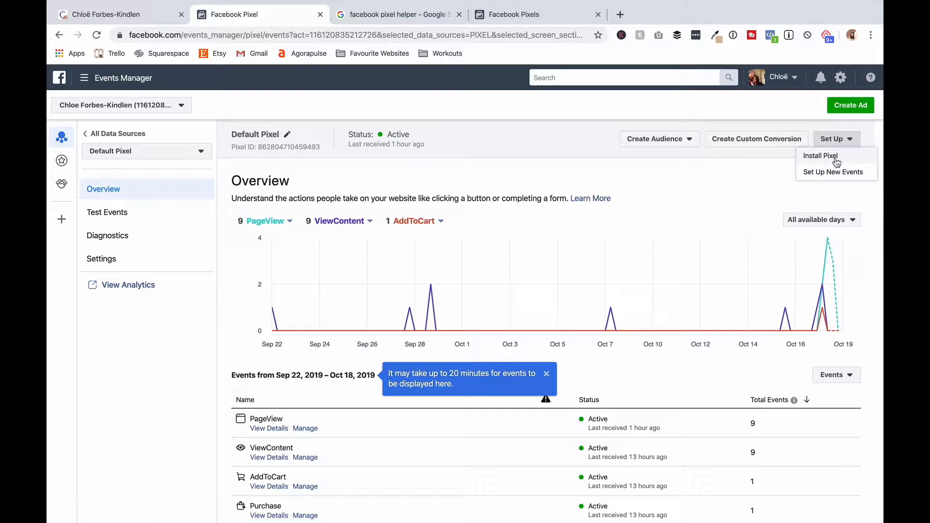
{"action": "left_click", "coordinate": [835, 158]}
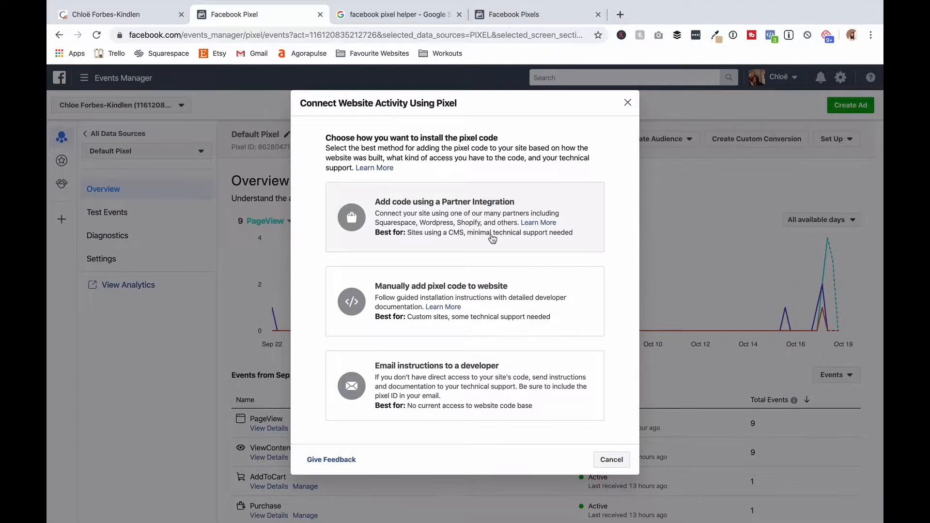
{"action": "left_click", "coordinate": [492, 238]}
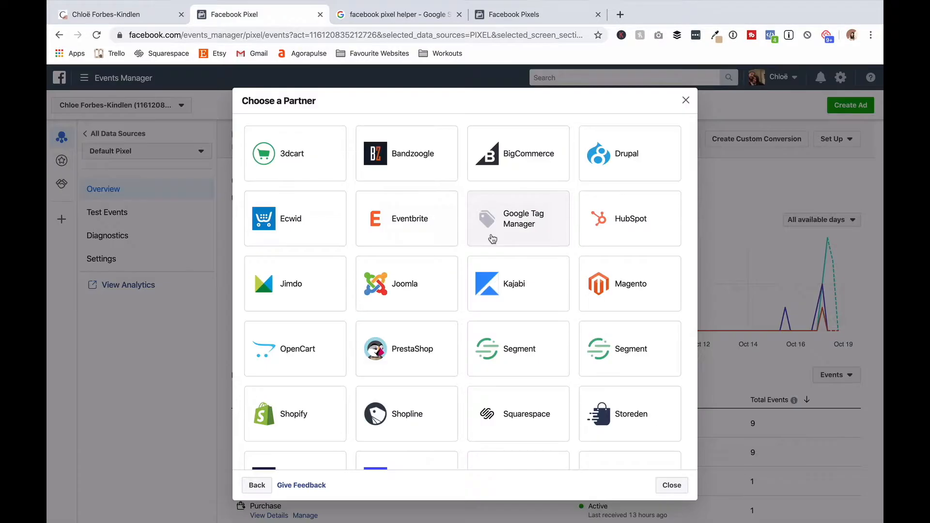
{"action": "scroll", "coordinate": [493, 240], "scroll_direction": "down", "scroll_amount": 3}
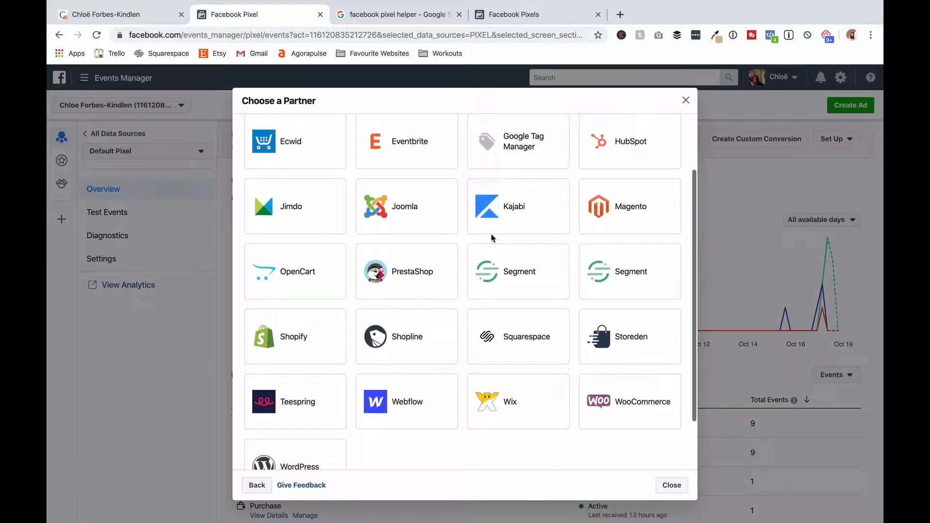
{"action": "left_click", "coordinate": [517, 333]}
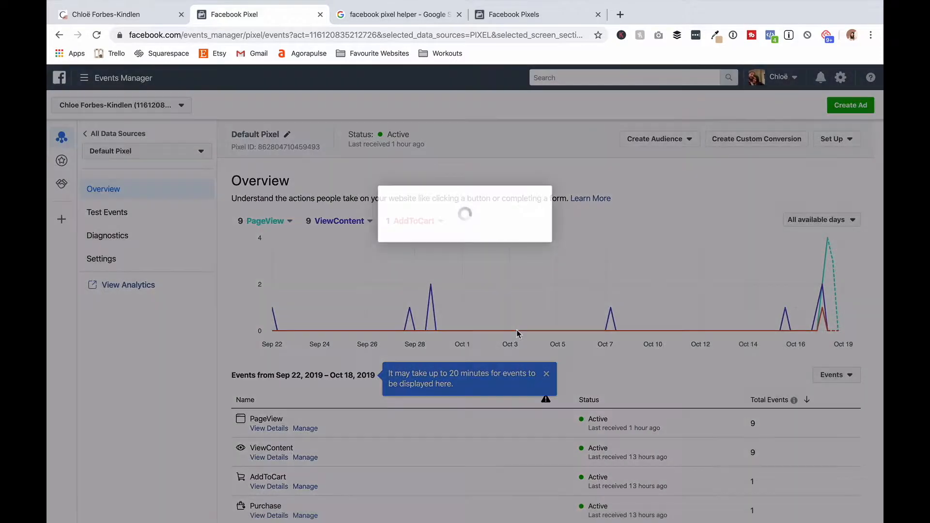
Review the pixel code removal instructions and open the Squarespace site's Code Injection settings to check for old pixel code
{"action": "scroll", "coordinate": [518, 333], "scroll_direction": "down", "scroll_amount": 4}
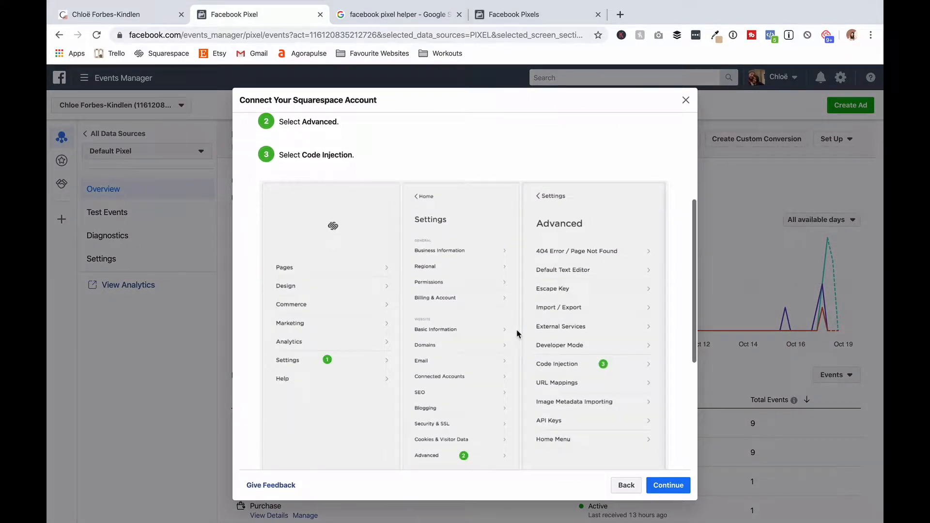
{"action": "scroll", "coordinate": [517, 333], "scroll_direction": "down", "scroll_amount": 3}
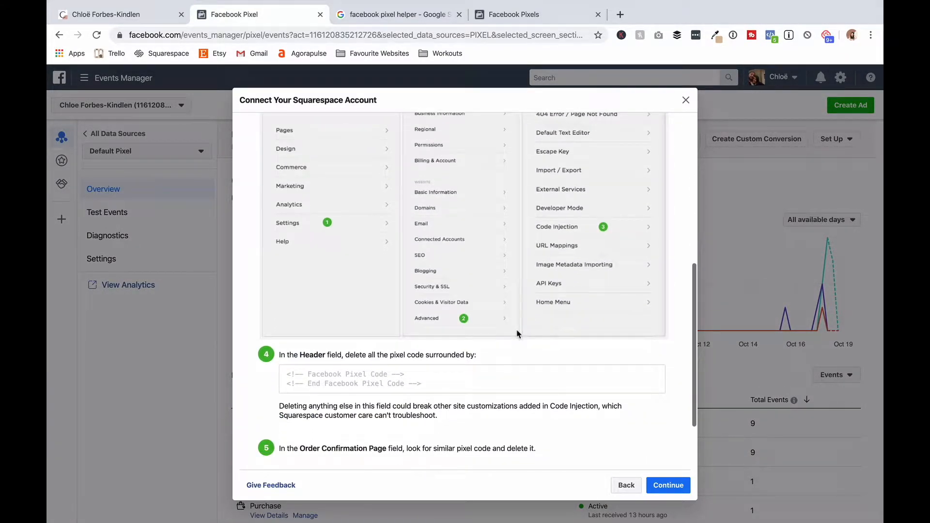
{"action": "scroll", "coordinate": [517, 333], "scroll_direction": "down", "scroll_amount": 2}
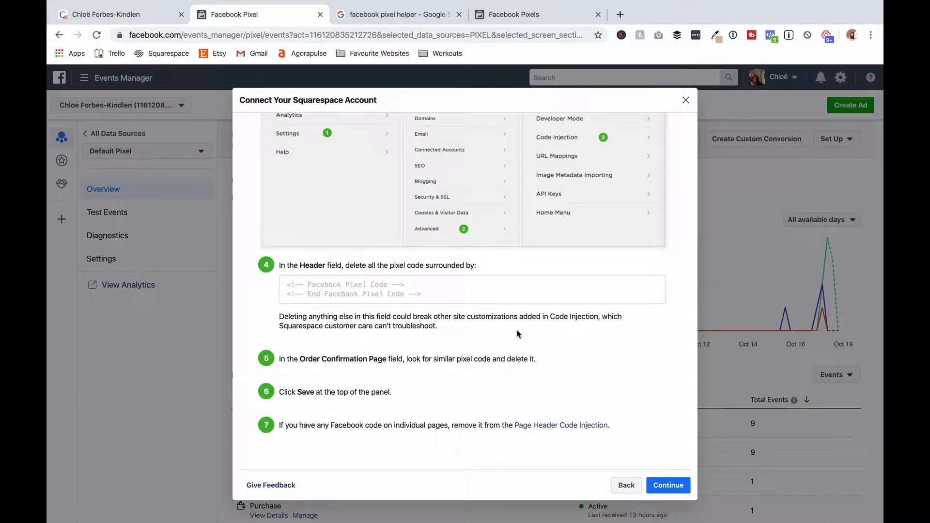
{"action": "scroll", "coordinate": [518, 333], "scroll_direction": "up", "scroll_amount": 7}
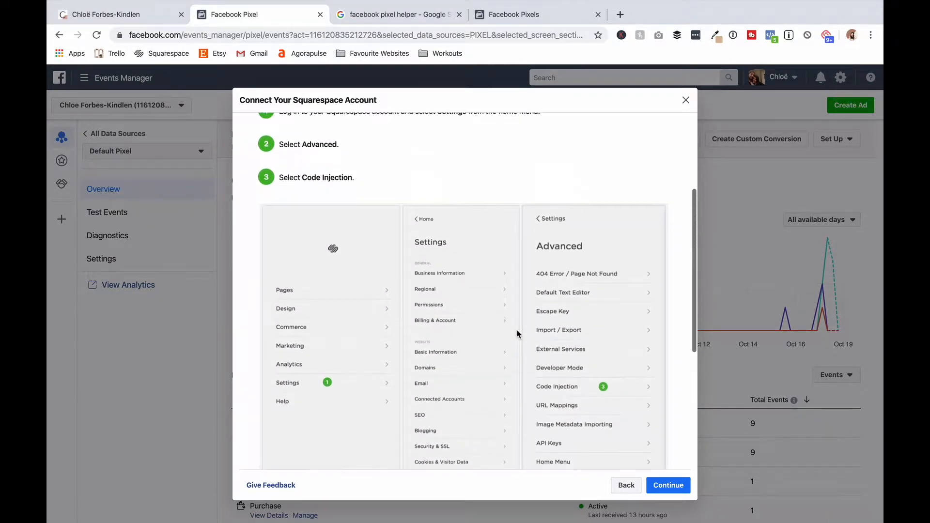
{"action": "scroll", "coordinate": [517, 333], "scroll_direction": "up", "scroll_amount": 4}
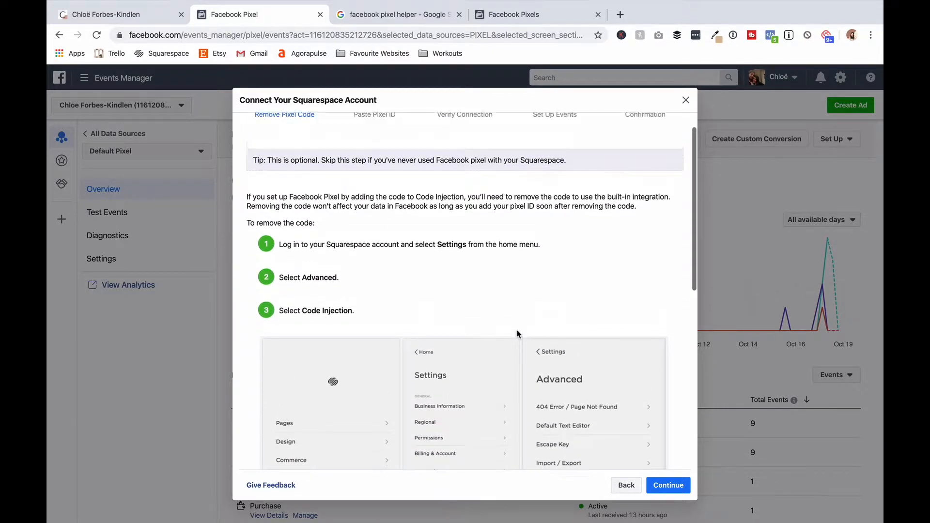
{"action": "scroll", "coordinate": [517, 334], "scroll_direction": "up", "scroll_amount": 2}
{"action": "left_click", "coordinate": [144, 13]}
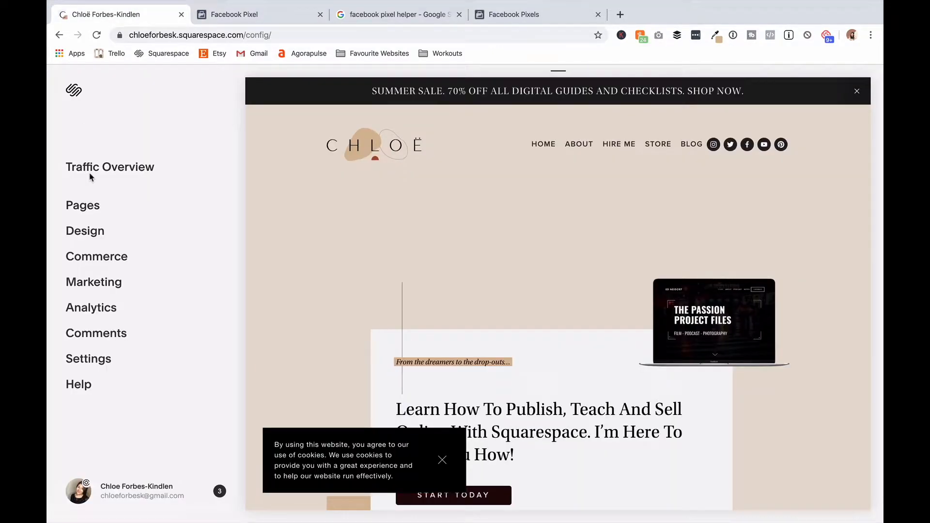
{"action": "left_click", "coordinate": [102, 361]}
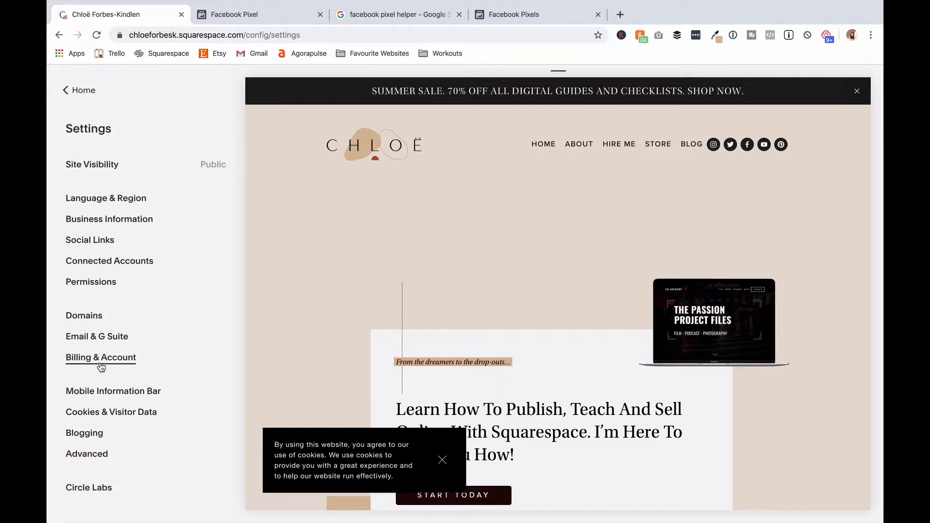
{"action": "left_click", "coordinate": [96, 455]}
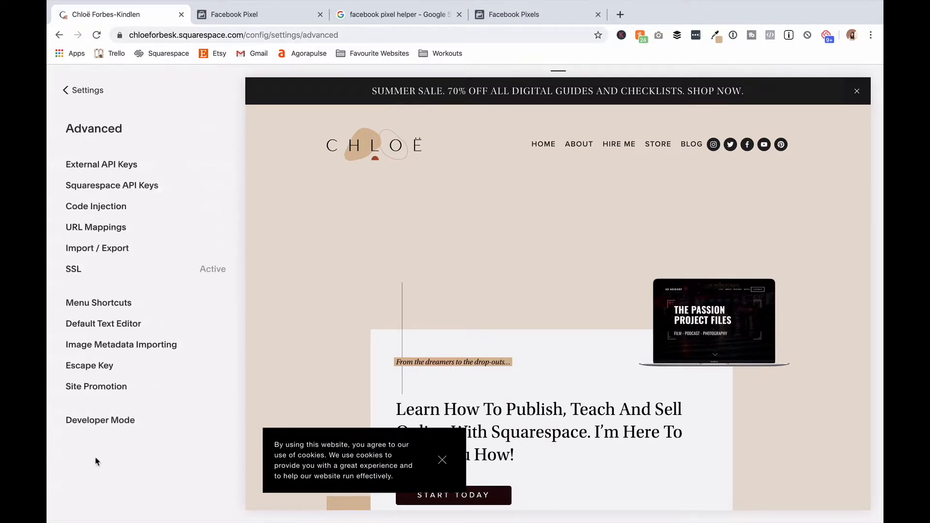
{"action": "left_click", "coordinate": [117, 208]}
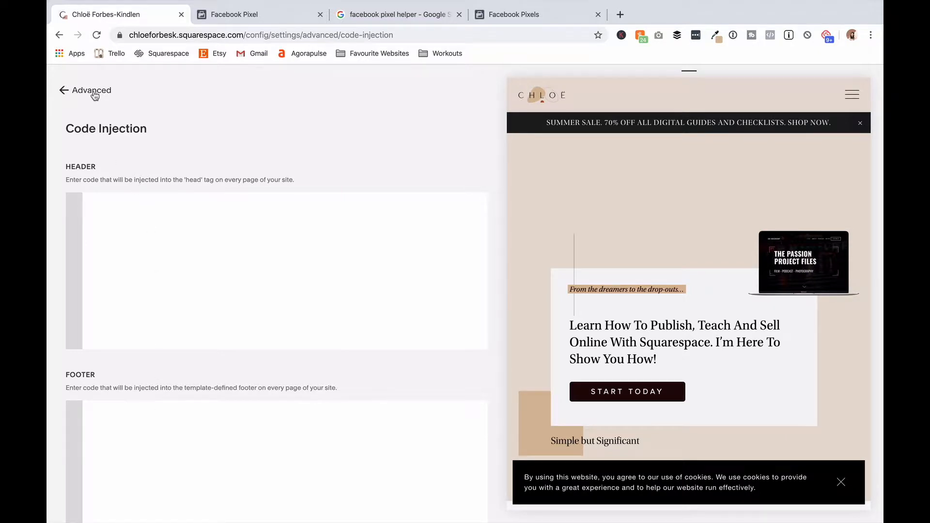
Return to the Facebook connection wizard, advance to the Paste Pixel ID stage and select the pixel ID in the instructions
{"action": "left_click", "coordinate": [246, 16]}
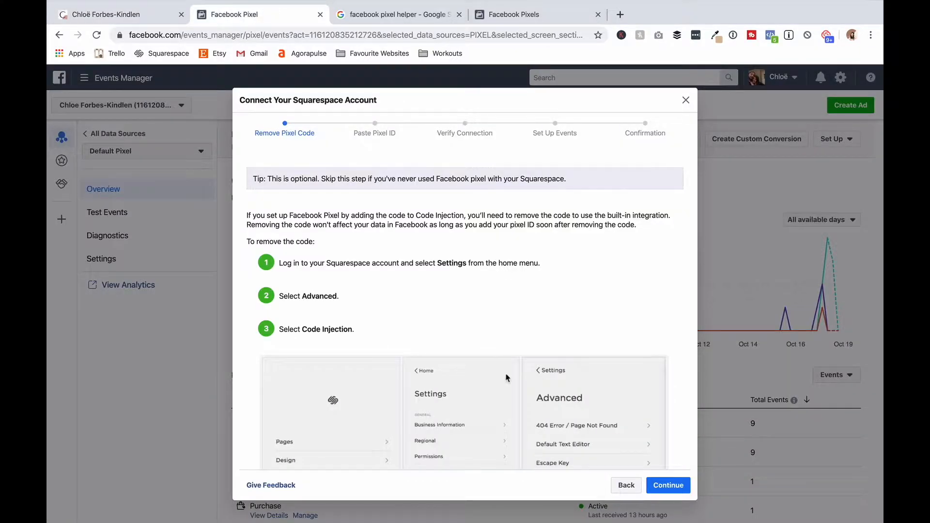
{"action": "left_click", "coordinate": [663, 488]}
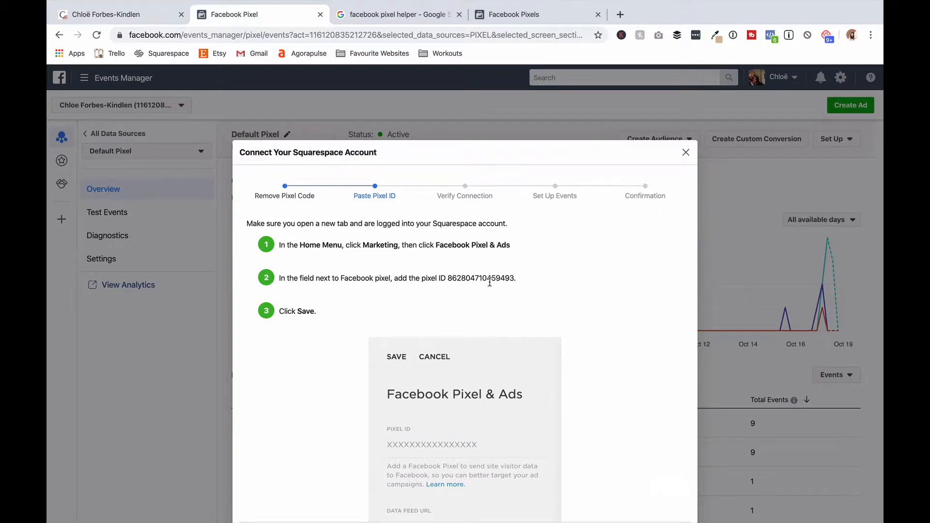
{"action": "left_click_drag", "start_coordinate": [515, 278], "coordinate": [448, 278]}
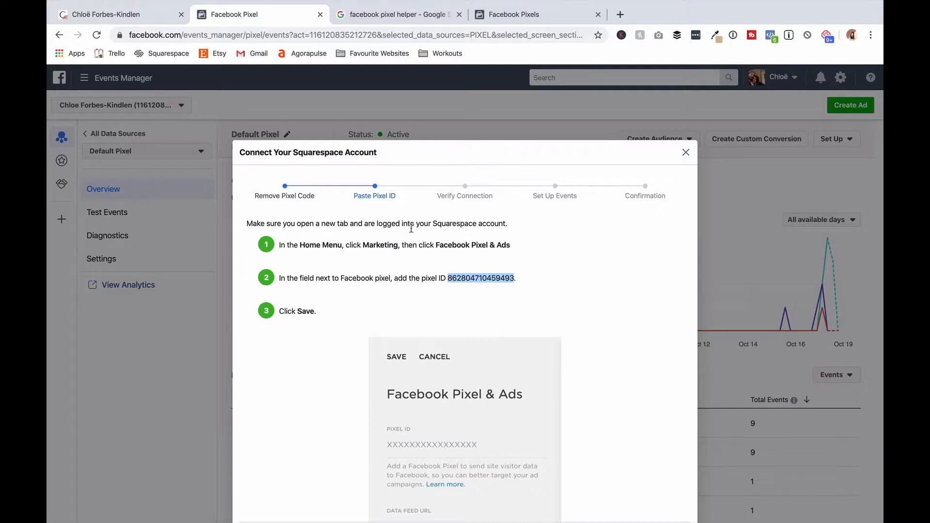
Open Facebook Pixel & Ads in the Squarespace site's marketing settings and select the content of its pixel ID field
{"action": "left_click", "coordinate": [152, 18]}
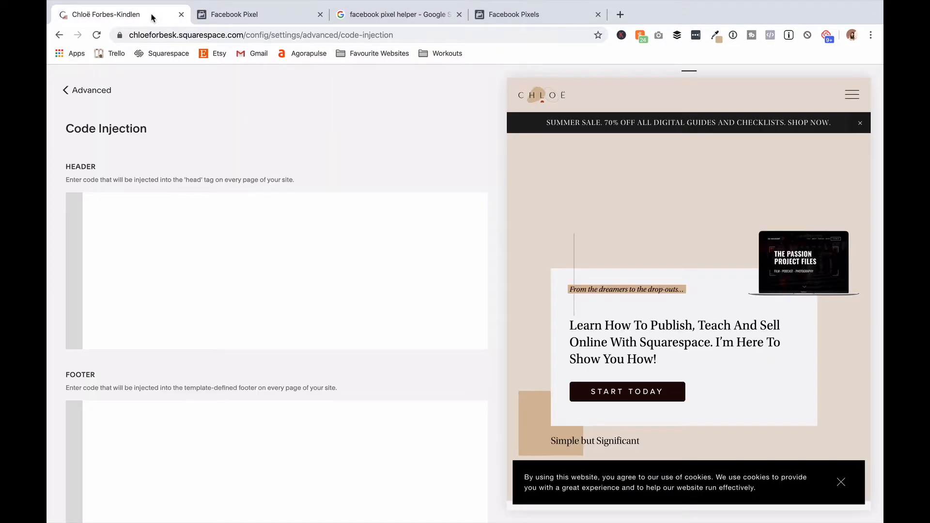
{"action": "left_click", "coordinate": [86, 90]}
{"action": "left_click", "coordinate": [83, 91]}
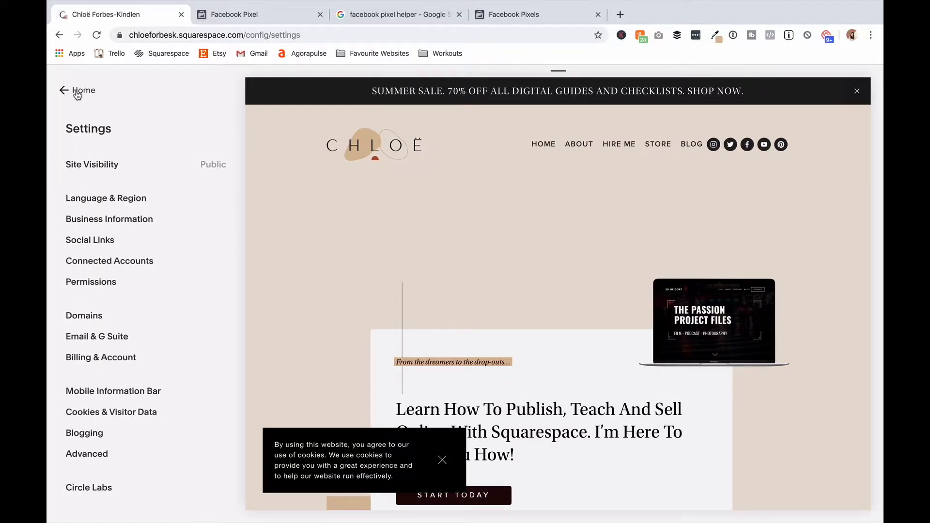
{"action": "left_click", "coordinate": [78, 93]}
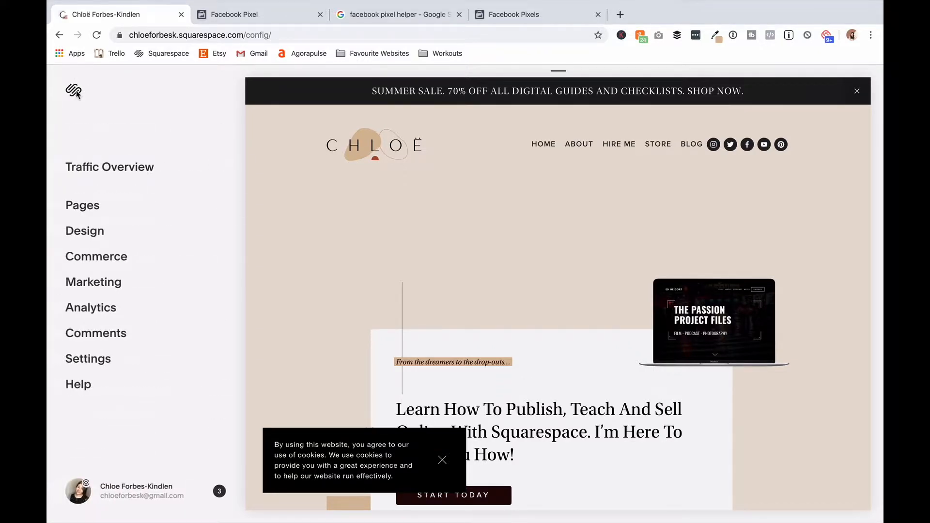
{"action": "left_click", "coordinate": [107, 289]}
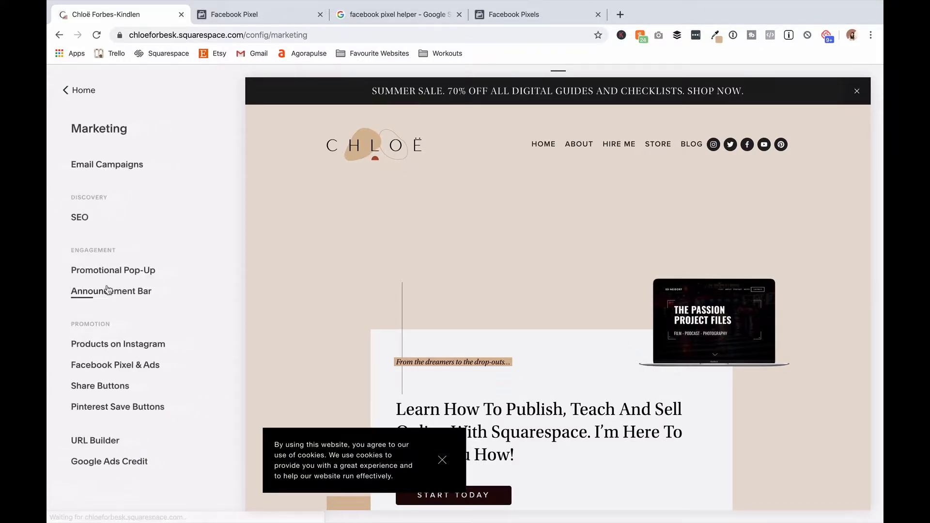
{"action": "left_click", "coordinate": [110, 368]}
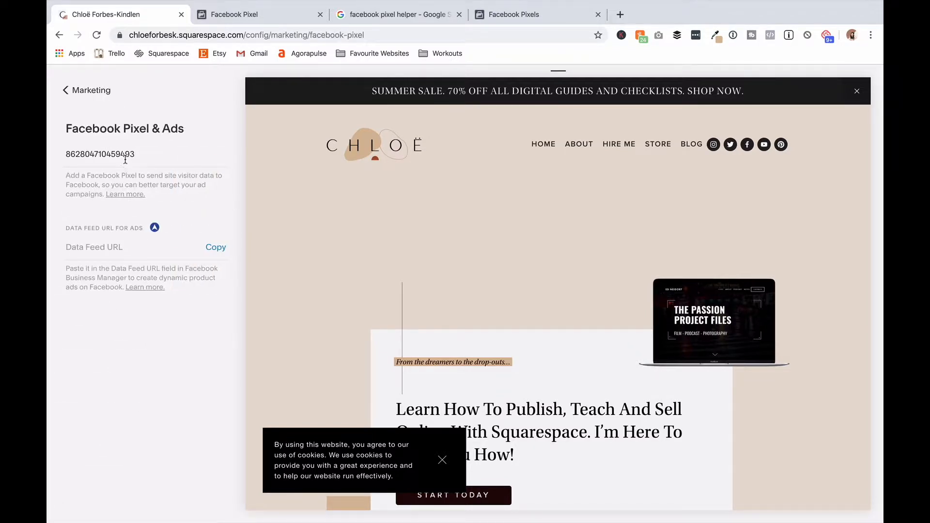
{"action": "double_click", "coordinate": [125, 155]}
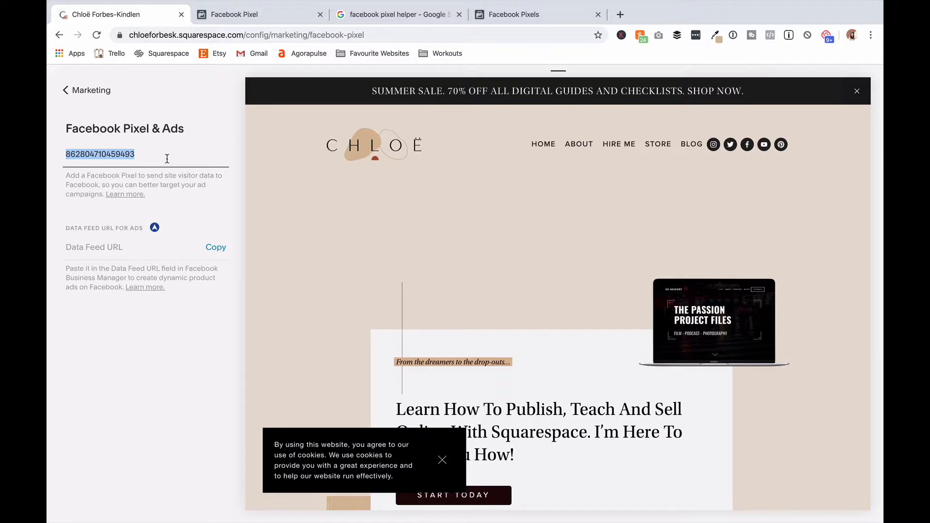
Return to the Facebook connection wizard and advance from Paste Pixel ID to the Verify Connection stage
{"action": "left_click", "coordinate": [248, 14]}
{"action": "scroll", "coordinate": [686, 499], "scroll_direction": "down", "scroll_amount": 3}
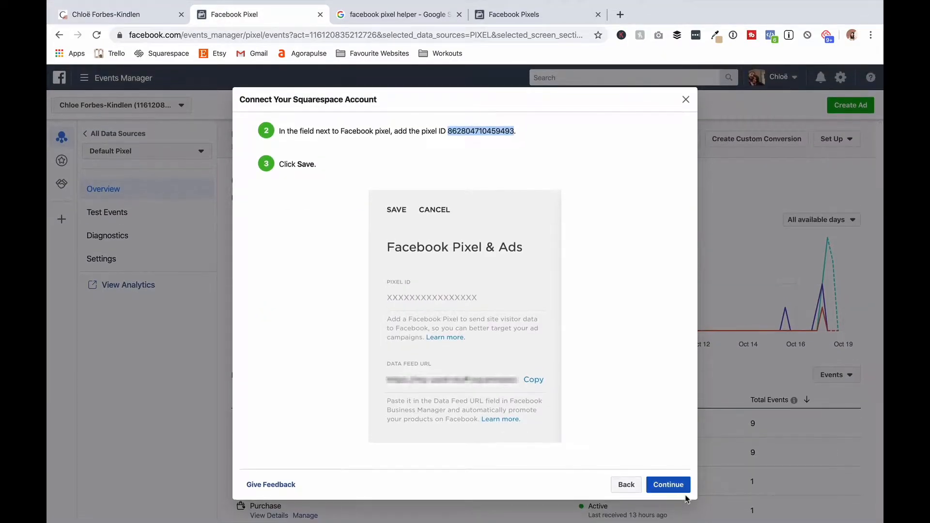
{"action": "left_click", "coordinate": [683, 485]}
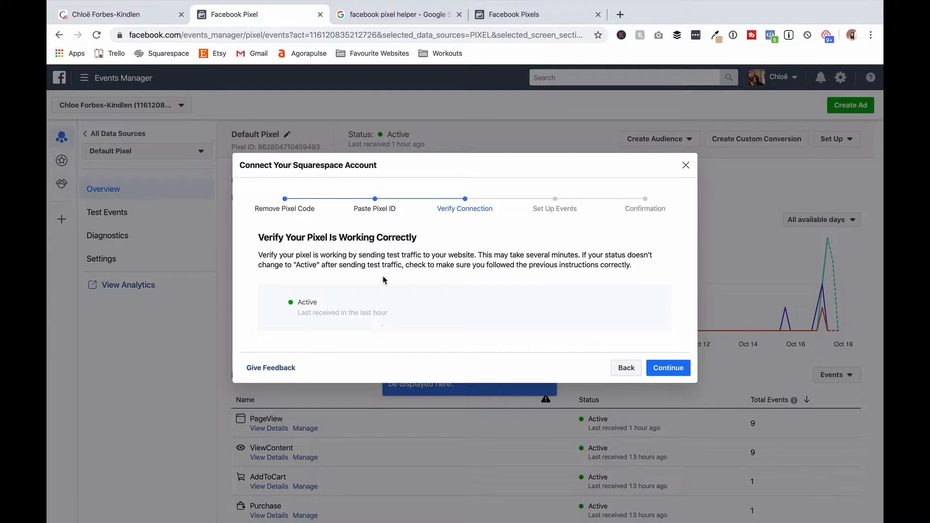
Open the Facebook Pixel Helper's Chrome extension page and use the extension to check the pixel ID on the Squarespace site
{"action": "left_click", "coordinate": [401, 20]}
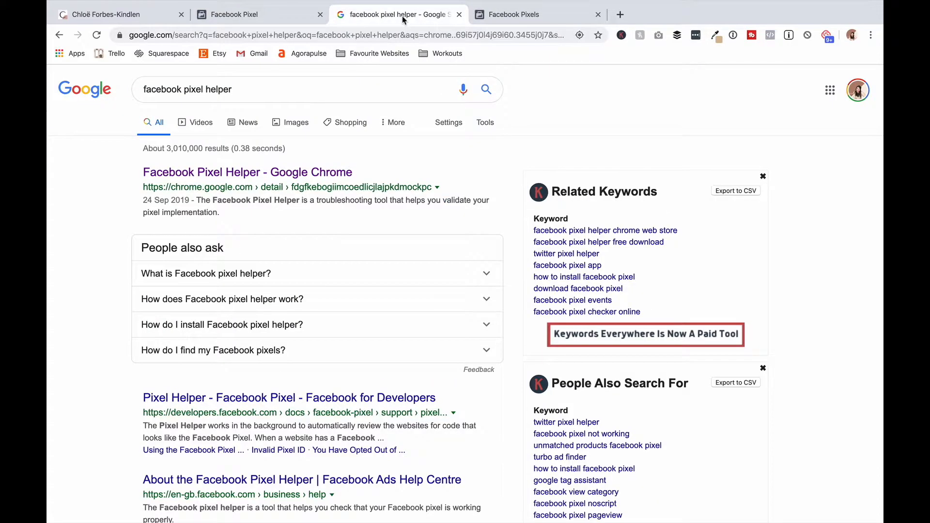
{"action": "left_click", "coordinate": [260, 179]}
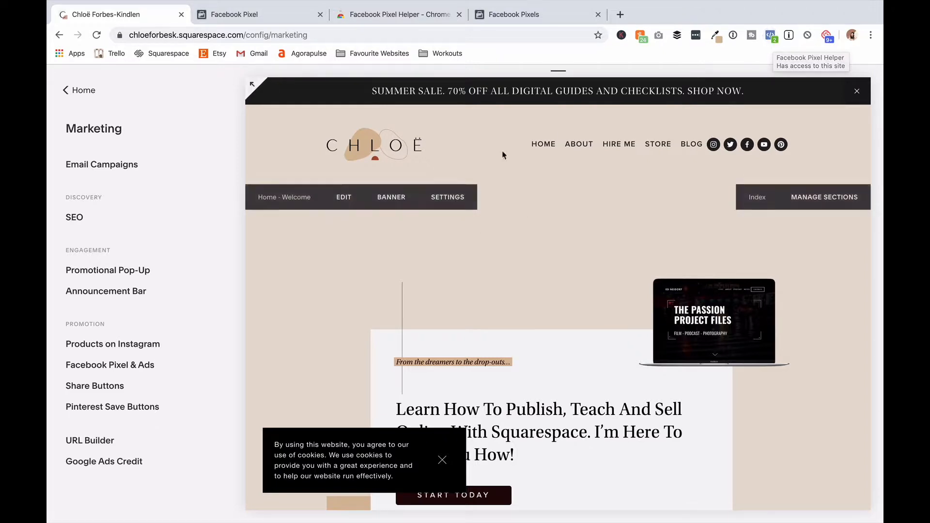
{"action": "left_click", "coordinate": [770, 35]}
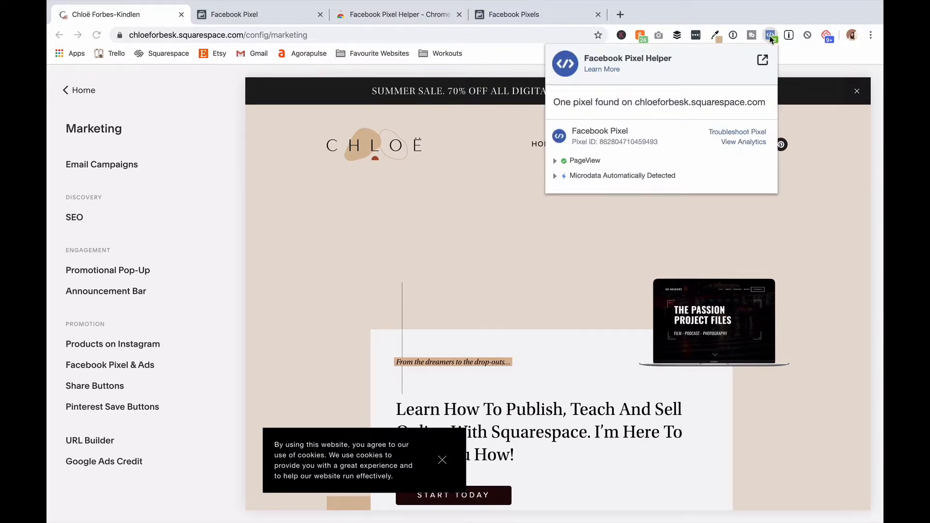
{"action": "left_click_drag", "start_coordinate": [660, 142], "coordinate": [599, 139]}
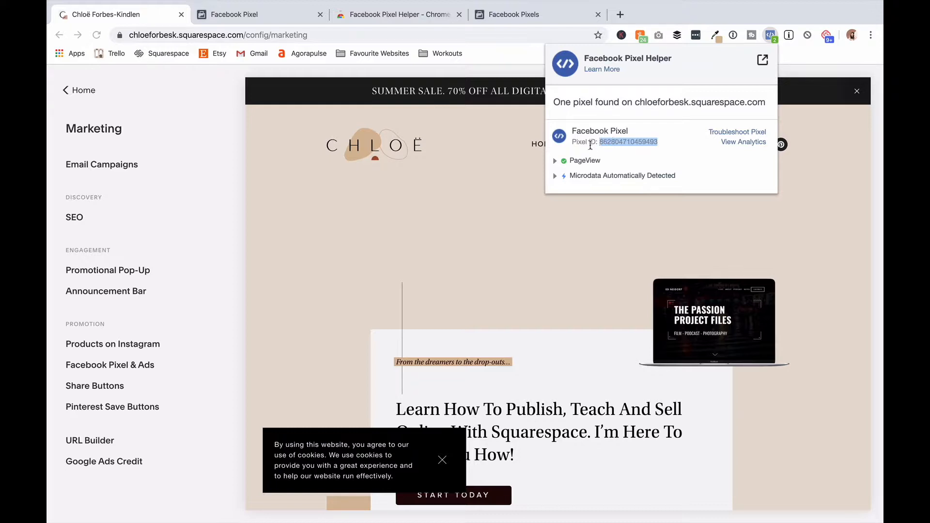
Return to the Facebook connection wizard and continue past the Verify Connection stage to event setup
{"action": "left_click", "coordinate": [294, 20]}
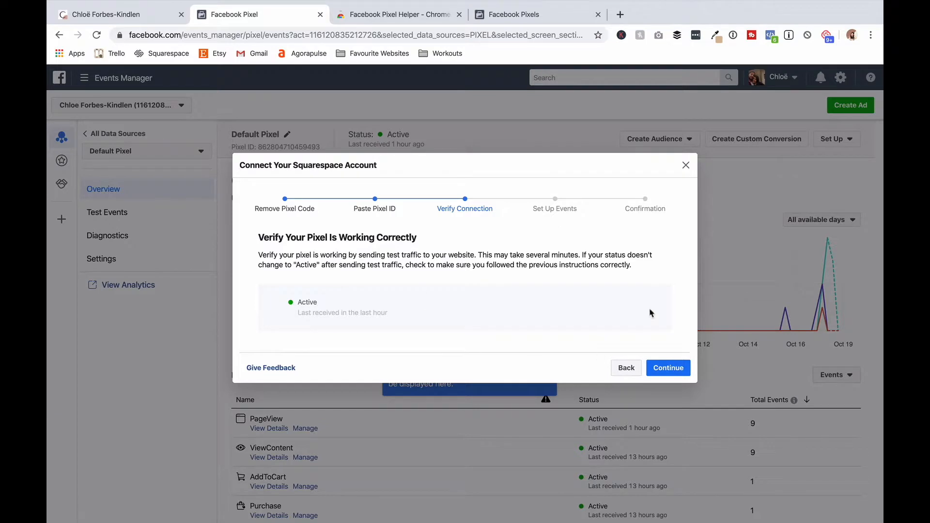
{"action": "left_click", "coordinate": [675, 372]}
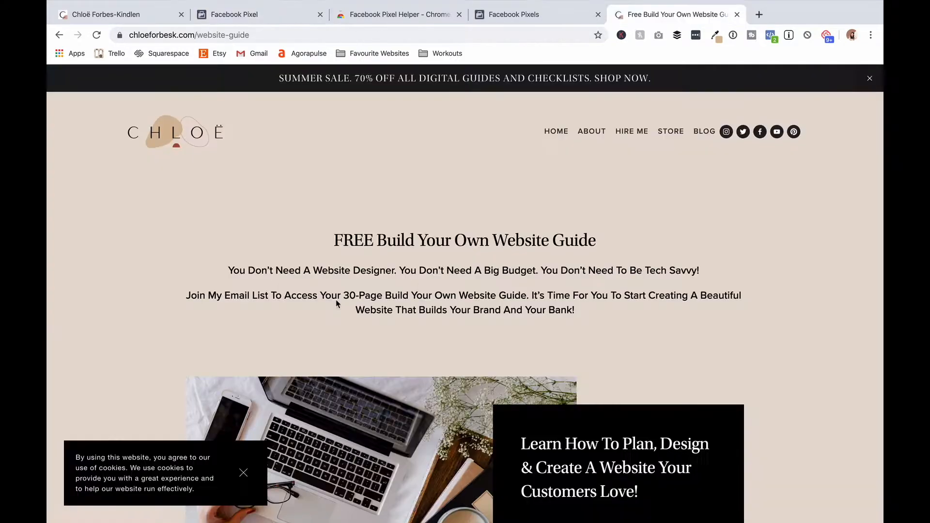
Look over the live site's free Build Your Own Website Guide page
{"action": "scroll", "coordinate": [335, 298], "scroll_direction": "down", "scroll_amount": 5}
{"action": "scroll", "coordinate": [336, 297], "scroll_direction": "up", "scroll_amount": 7}
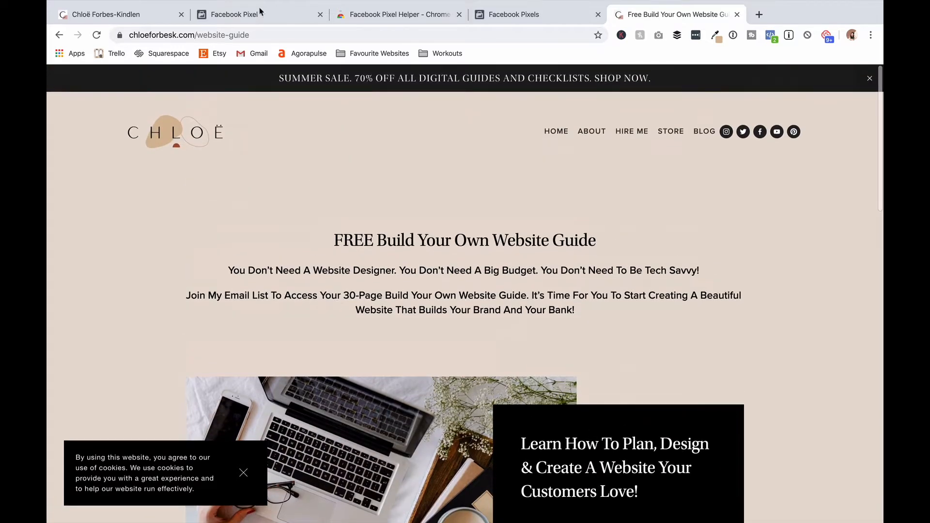
Copy the live website guide page's URL into the connection wizard's Website URL and open that page with the Event Setup Tool
{"action": "left_click", "coordinate": [240, 36]}
{"action": "key", "text": "ctrl+c"}
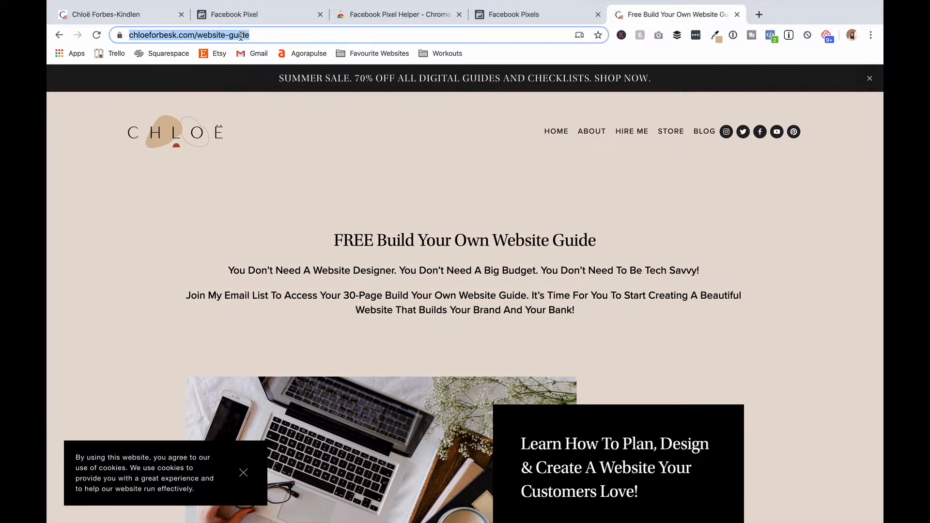
{"action": "left_click", "coordinate": [253, 18]}
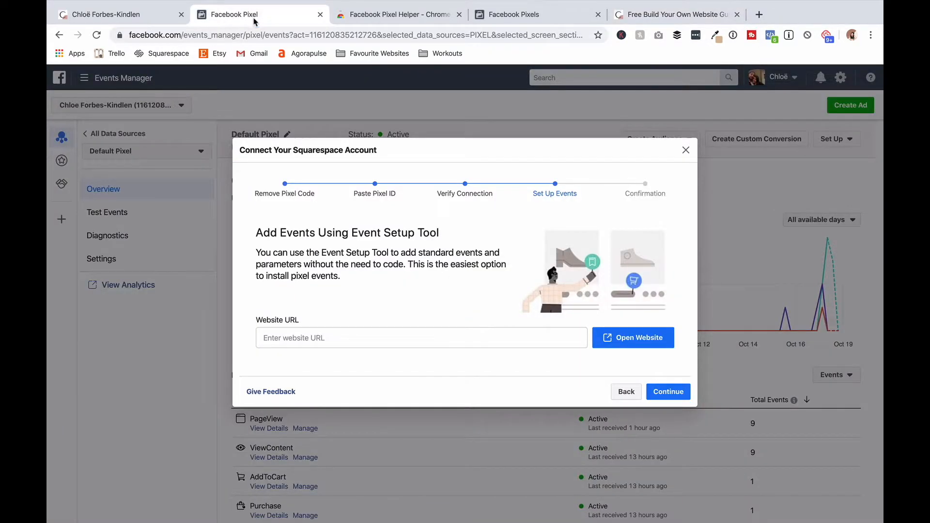
{"action": "left_click", "coordinate": [391, 335]}
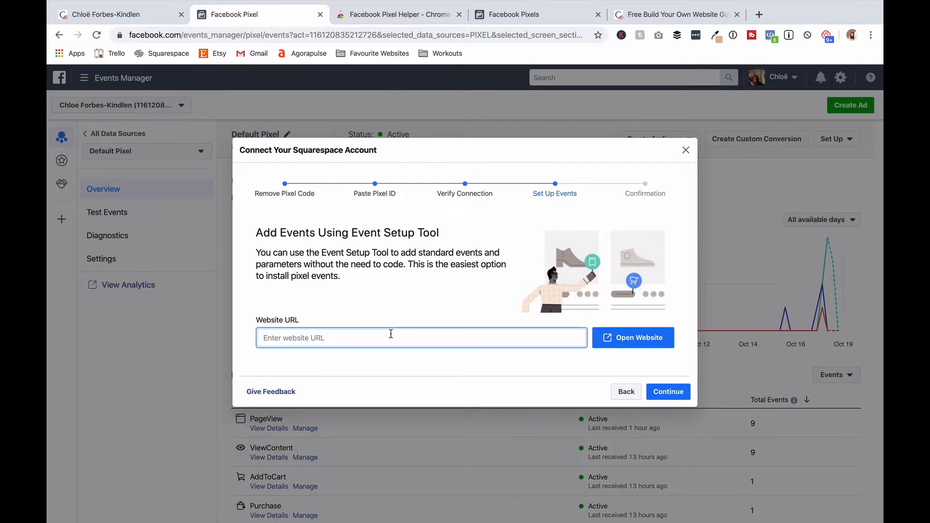
{"action": "key", "text": "ctrl+v"}
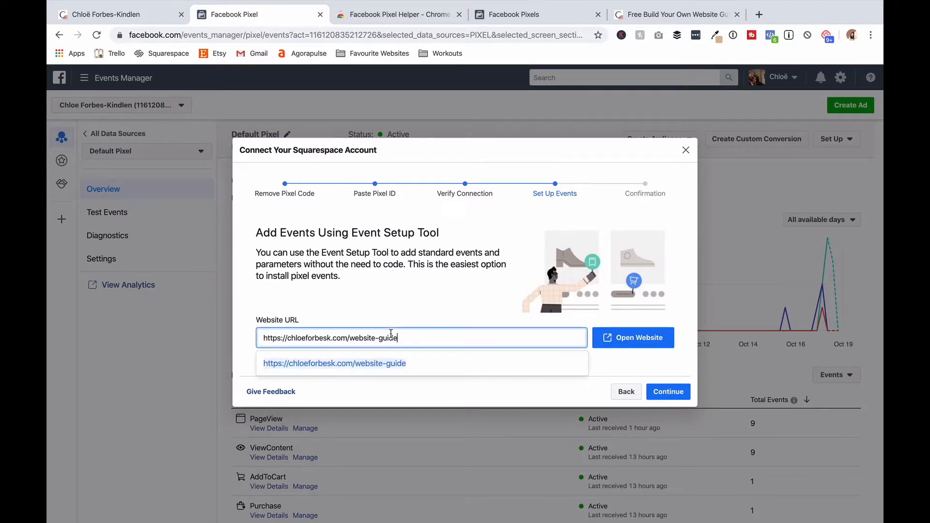
{"action": "left_click", "coordinate": [646, 344]}
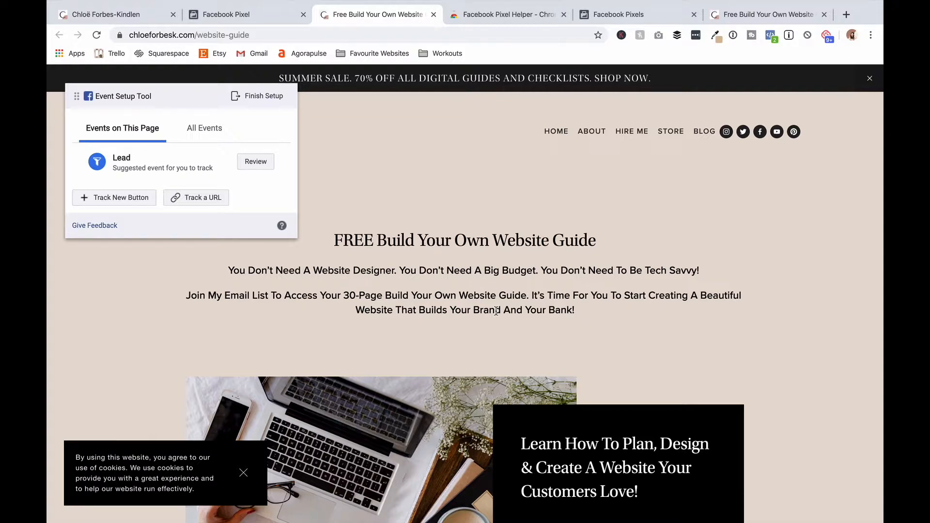
Find the email sign-up form on the guide page and open the suggested event attached to its SIGN UP button
{"action": "scroll", "coordinate": [496, 310], "scroll_direction": "down", "scroll_amount": 2}
{"action": "scroll", "coordinate": [495, 310], "scroll_direction": "down", "scroll_amount": 5}
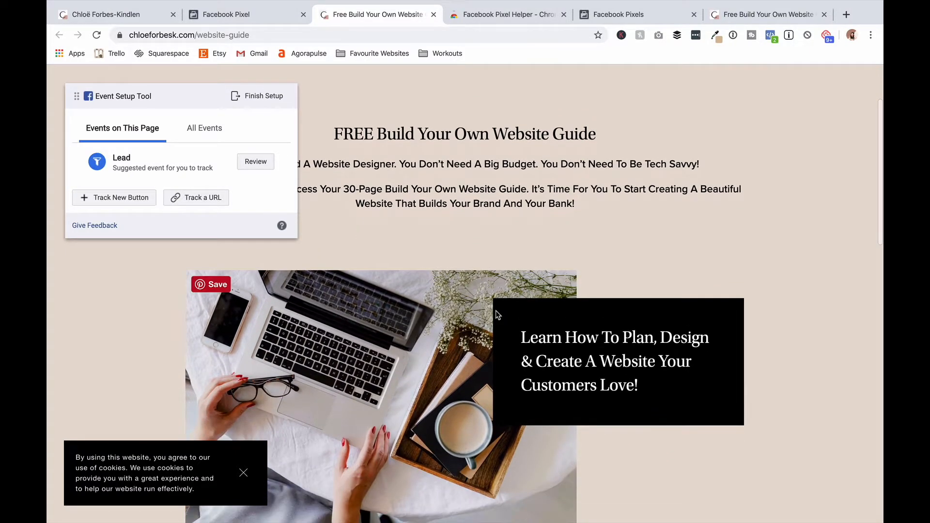
{"action": "scroll", "coordinate": [495, 310], "scroll_direction": "down", "scroll_amount": 3}
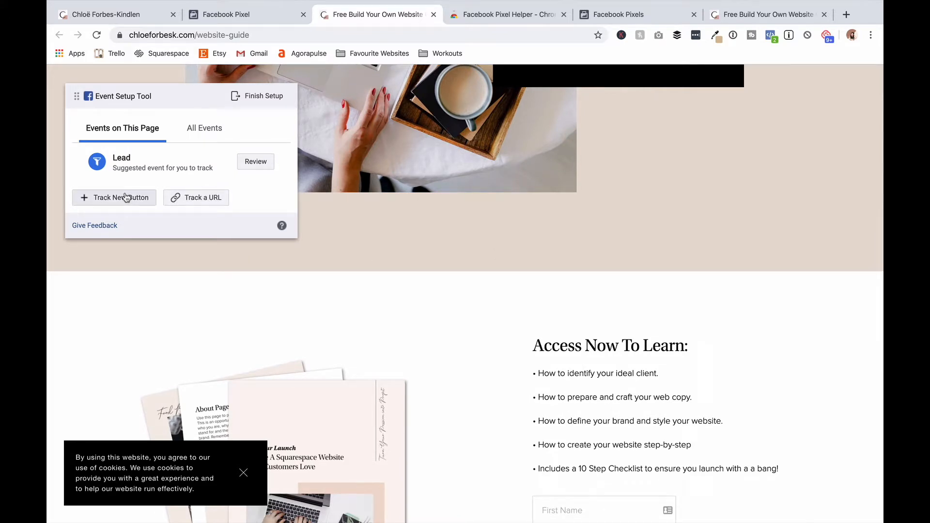
{"action": "scroll", "coordinate": [499, 399], "scroll_direction": "down", "scroll_amount": 6}
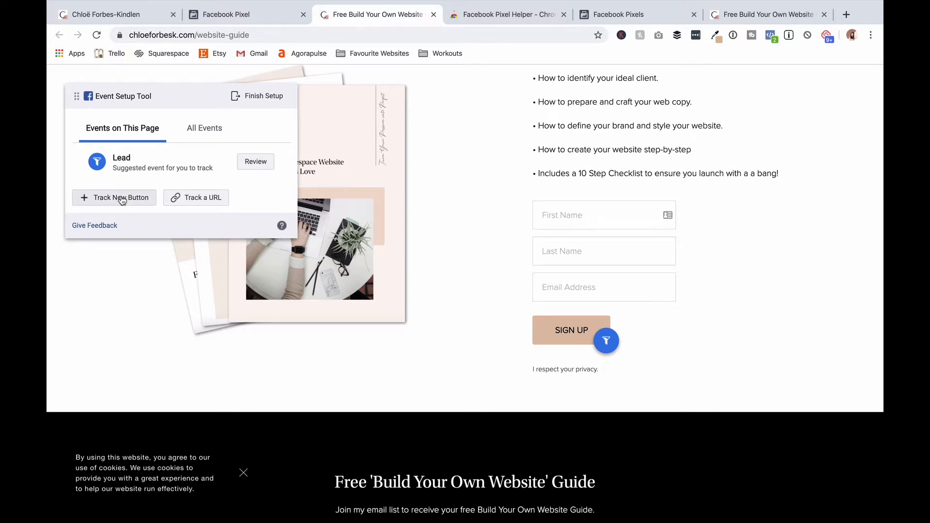
{"action": "left_click", "coordinate": [607, 349]}
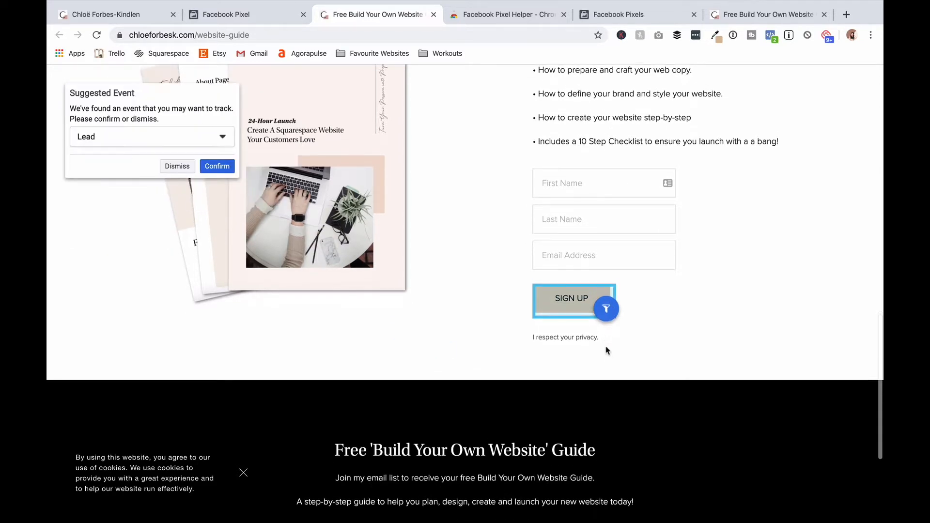
Look through the available event types, keep Lead, and confirm it as the event tracked by the SIGN UP button
{"action": "left_click", "coordinate": [226, 139]}
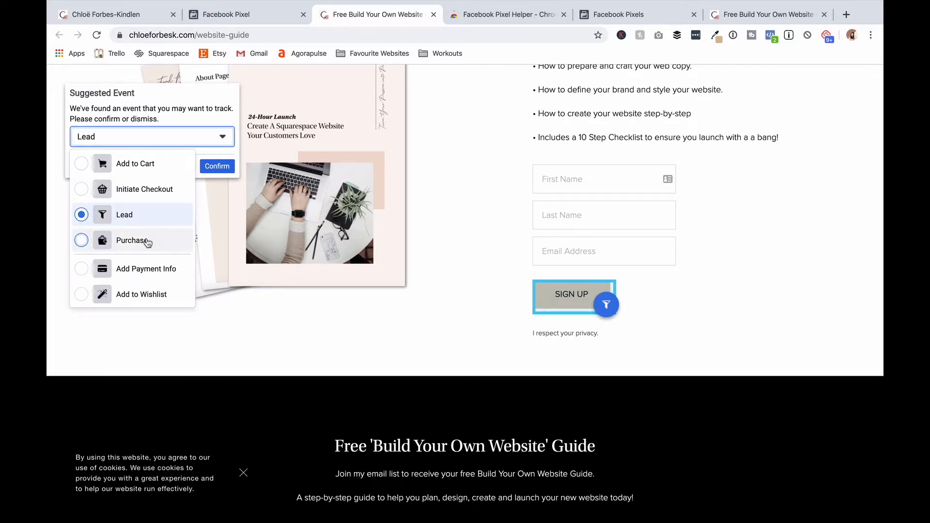
{"action": "scroll", "coordinate": [147, 241], "scroll_direction": "down", "scroll_amount": 5}
{"action": "scroll", "coordinate": [148, 242], "scroll_direction": "down", "scroll_amount": 3}
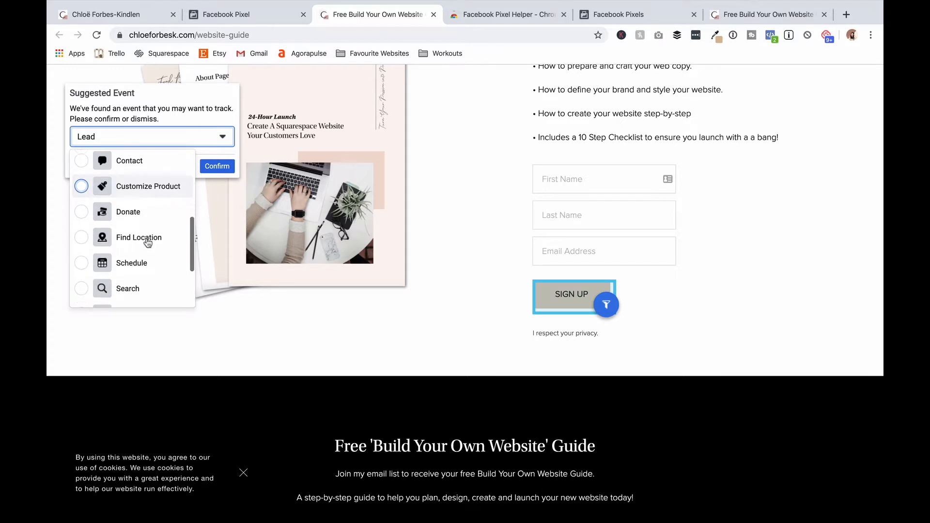
{"action": "scroll", "coordinate": [147, 242], "scroll_direction": "up", "scroll_amount": 2}
{"action": "scroll", "coordinate": [147, 242], "scroll_direction": "up", "scroll_amount": 5}
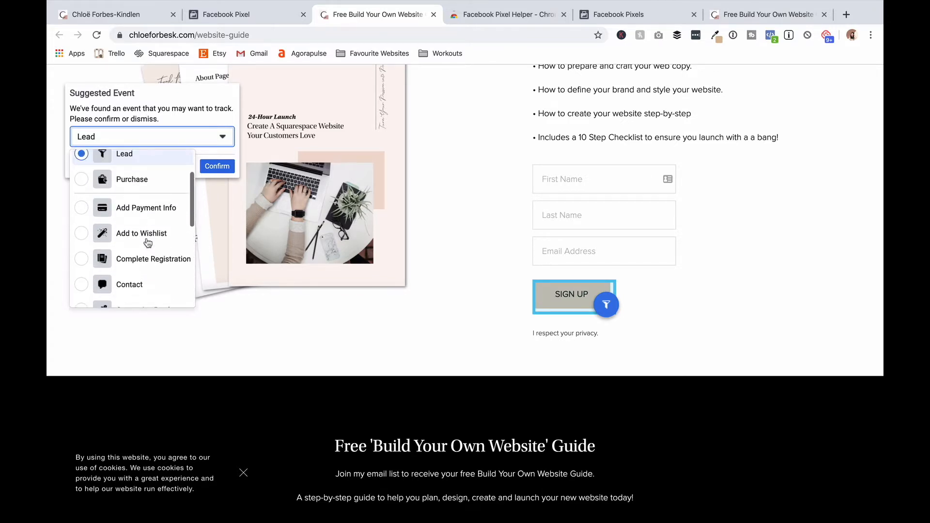
{"action": "left_click", "coordinate": [146, 219]}
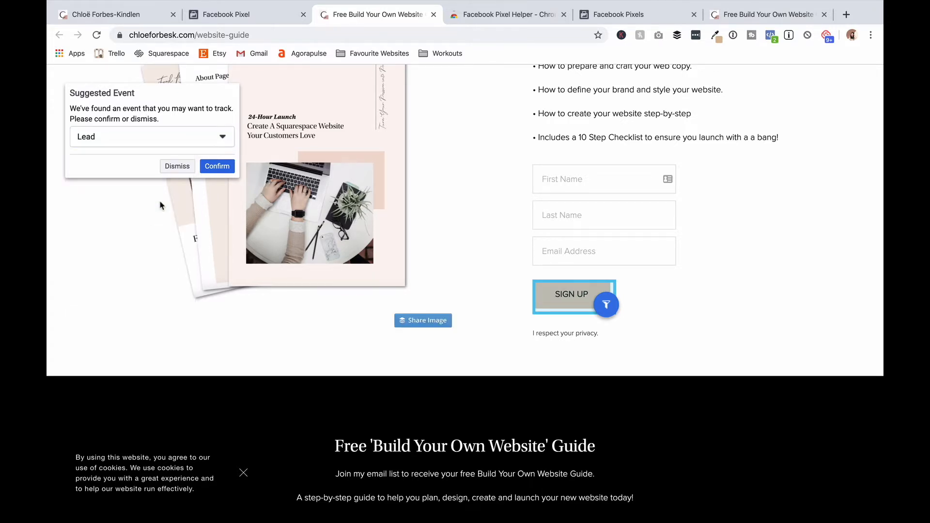
{"action": "left_click", "coordinate": [223, 169]}
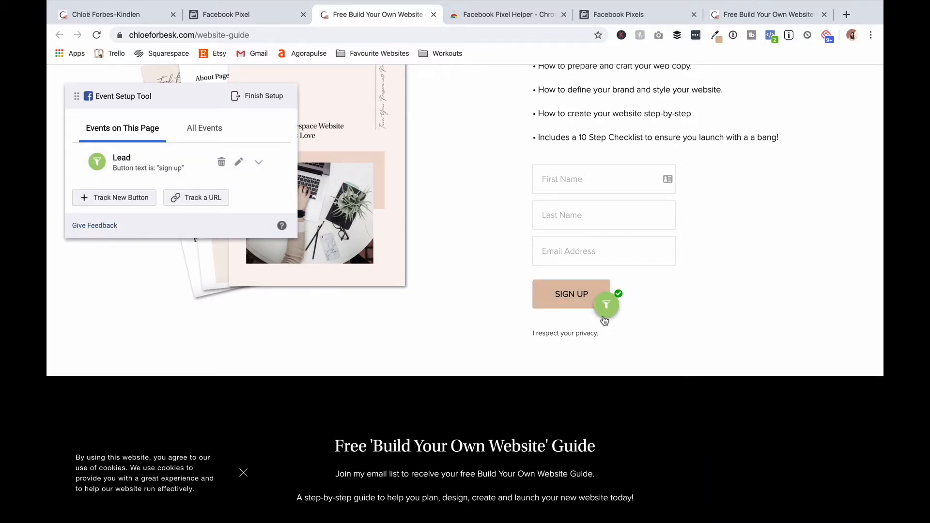
Finish the event setup with the Lead event and skip the feedback survey with "Don't ask me again" enabled
{"action": "left_click", "coordinate": [266, 96]}
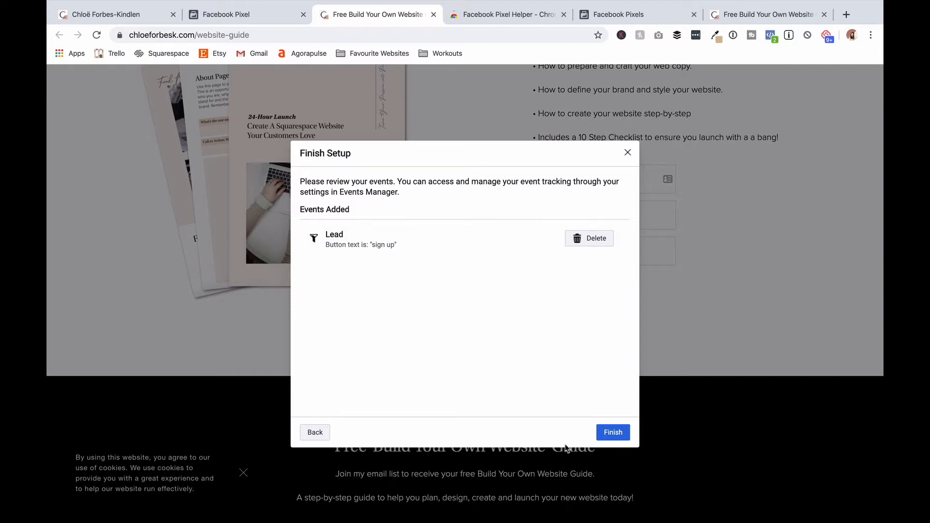
{"action": "left_click", "coordinate": [613, 433]}
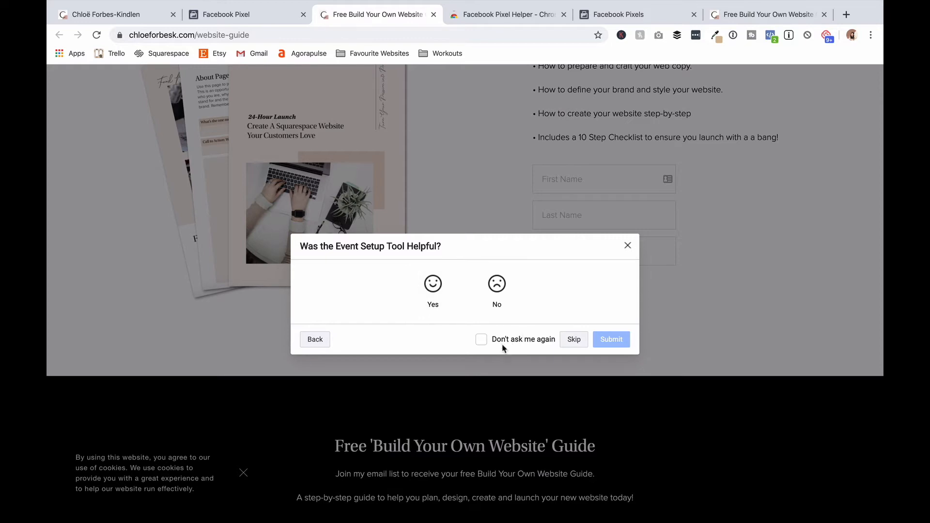
{"action": "left_click", "coordinate": [482, 341]}
{"action": "left_click", "coordinate": [573, 341]}
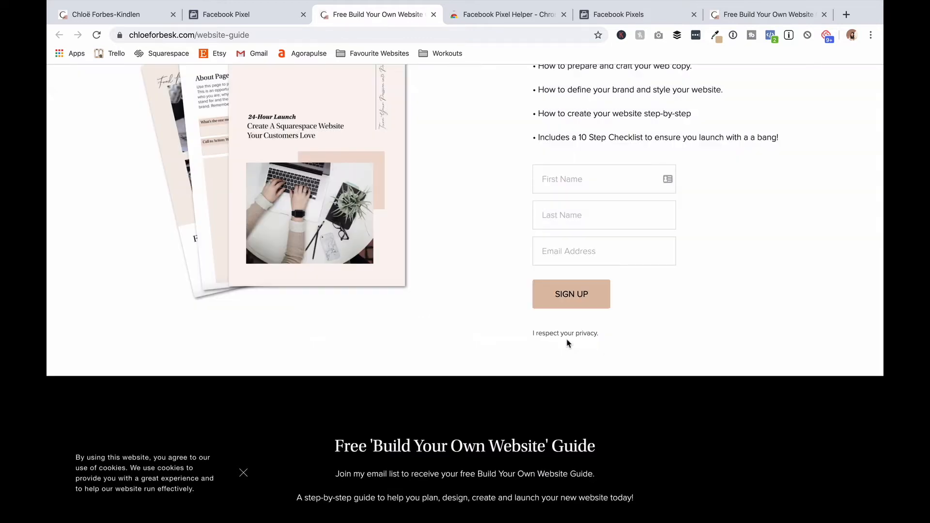
Return to Events Manager, go on to testing the events, and open the setup dialog for new events
{"action": "left_click", "coordinate": [226, 16]}
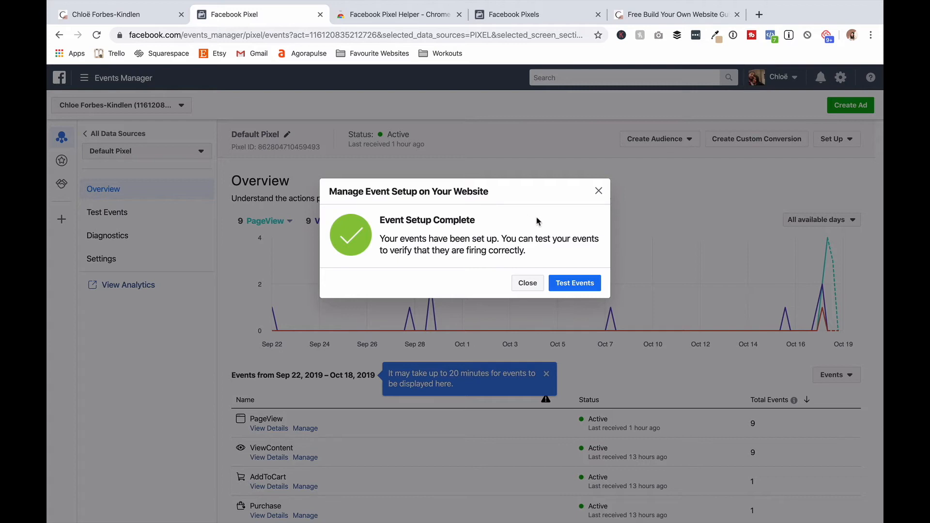
{"action": "left_click", "coordinate": [590, 281]}
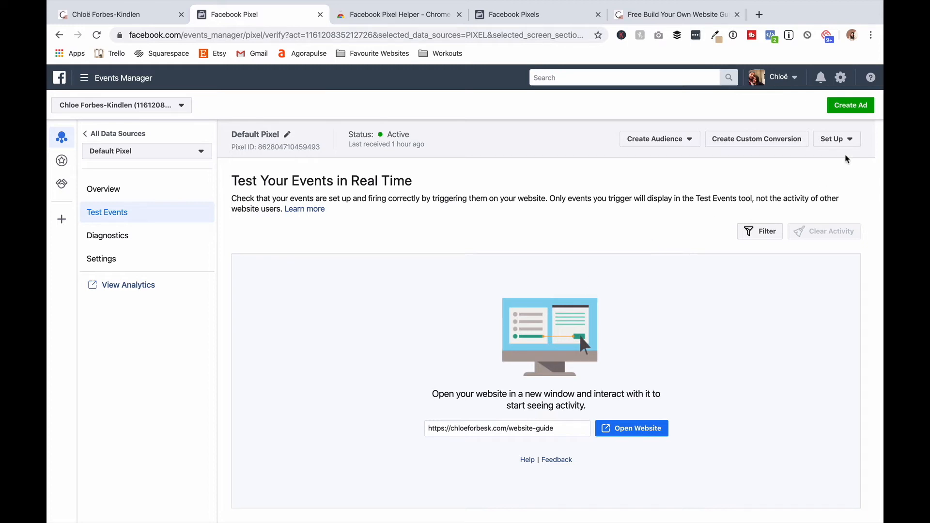
{"action": "left_click", "coordinate": [853, 141]}
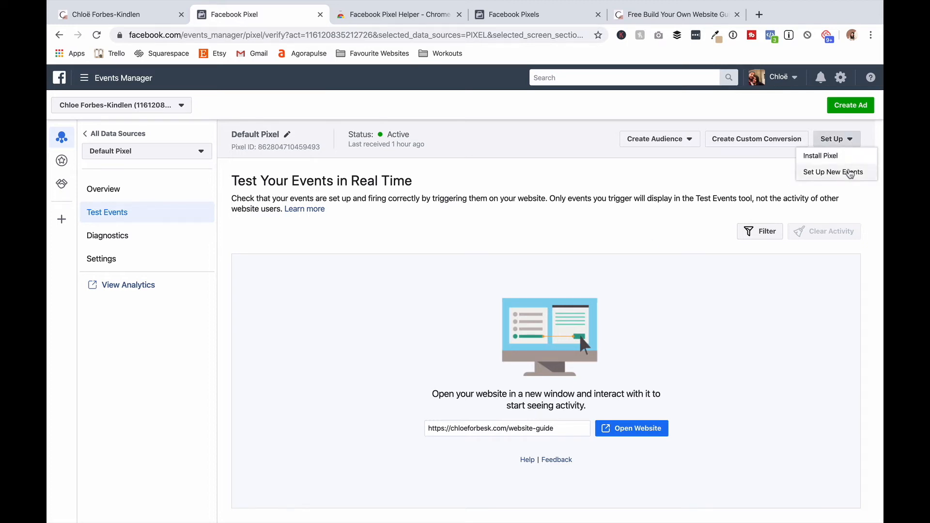
{"action": "left_click", "coordinate": [849, 175]}
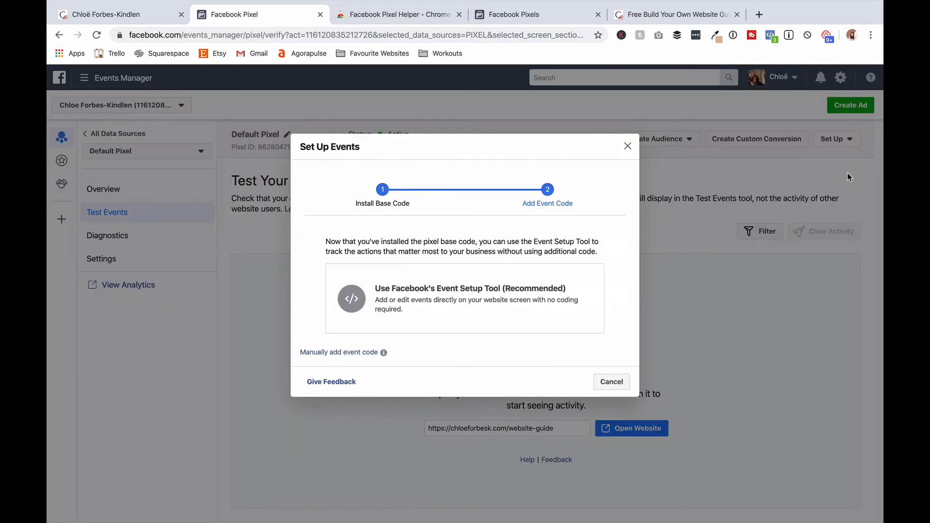